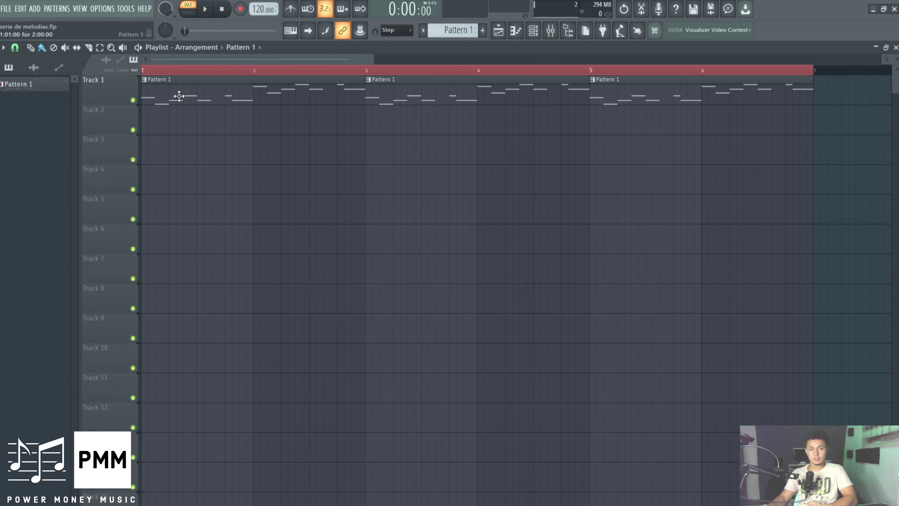
- Show the mixer and open the Gross Beat effect on Insert 1, keeping its window clear of the mixer slots
{"action": "left_click", "coordinate": [564, 32]}
{"action": "left_click", "coordinate": [843, 106]}
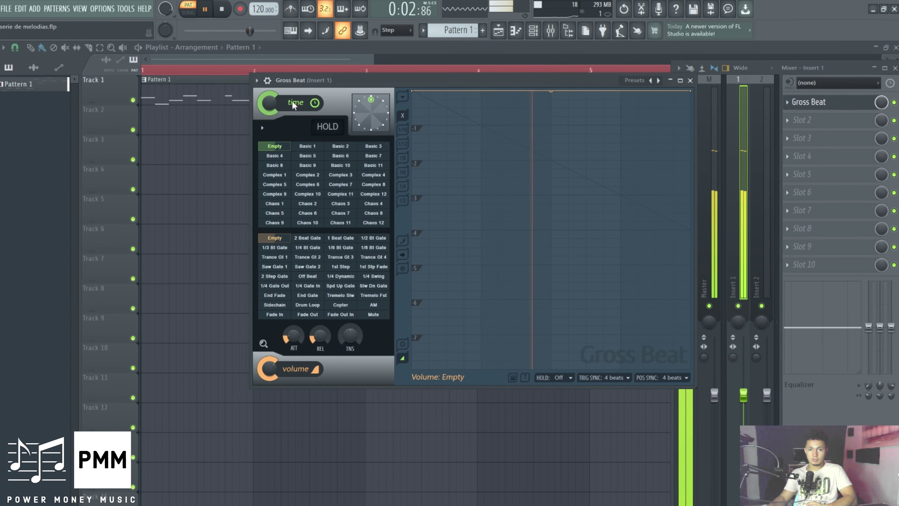
{"action": "left_click_drag", "start_coordinate": [396, 80], "coordinate": [392, 72]}
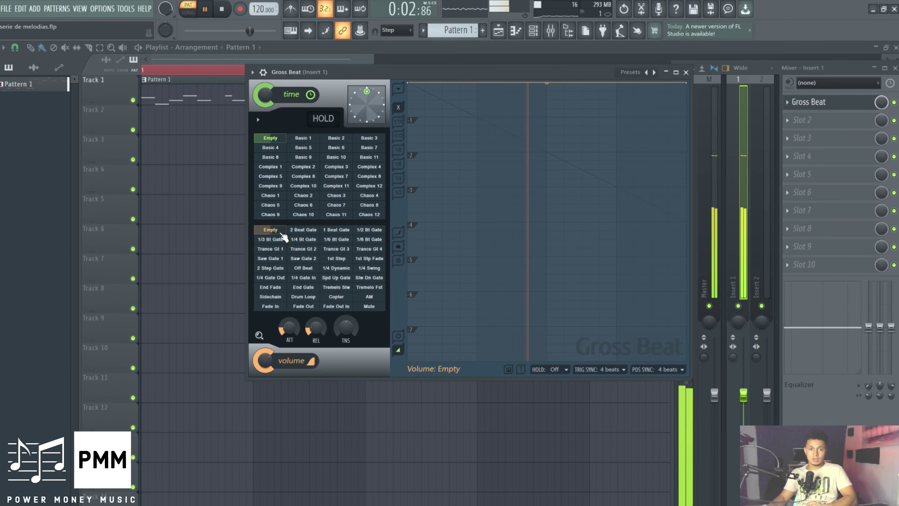
- Open the Create sequence tool for Gross Beat's volume envelope and place it so the envelope graph remains visible
{"action": "left_click", "coordinate": [399, 87]}
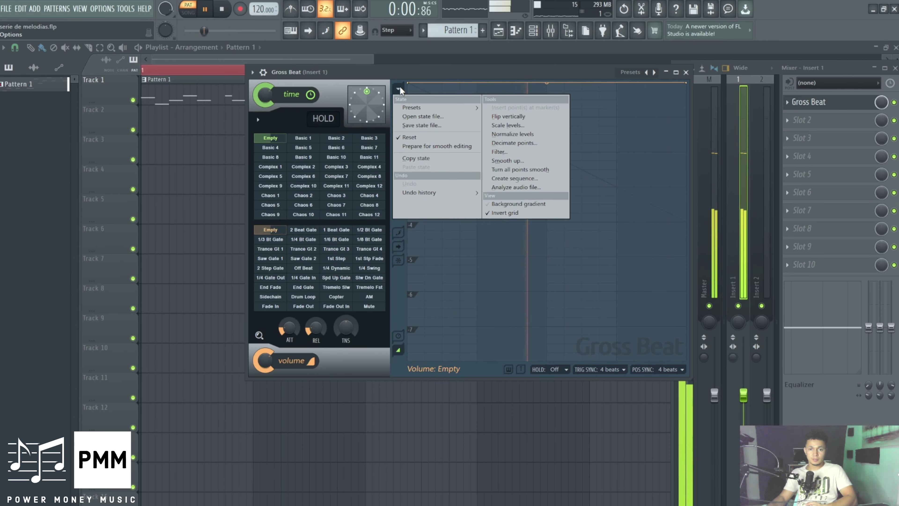
{"action": "left_click", "coordinate": [517, 178]}
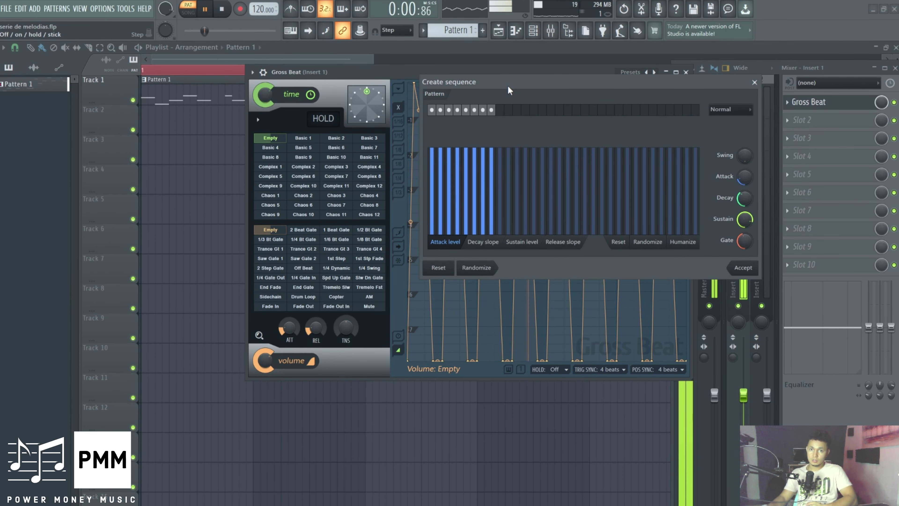
{"action": "left_click_drag", "start_coordinate": [508, 85], "coordinate": [629, 164]}
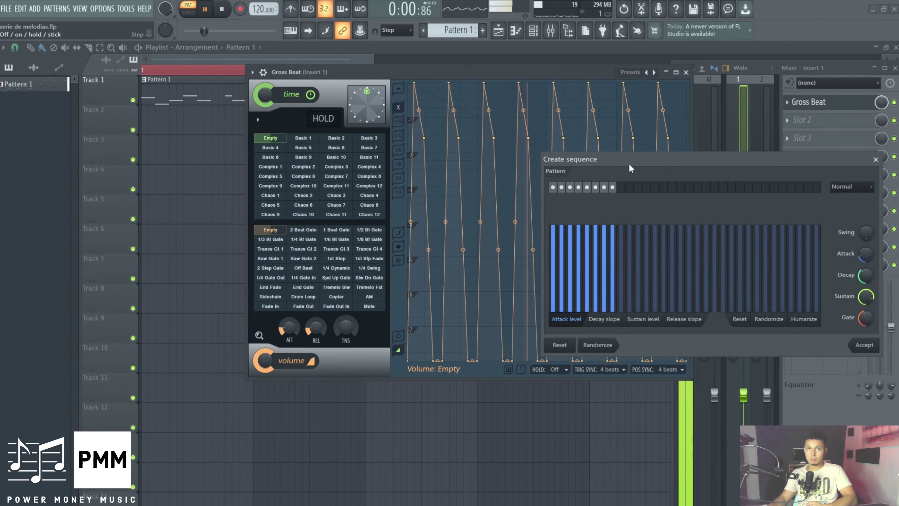
{"action": "left_click_drag", "start_coordinate": [629, 163], "coordinate": [619, 92]}
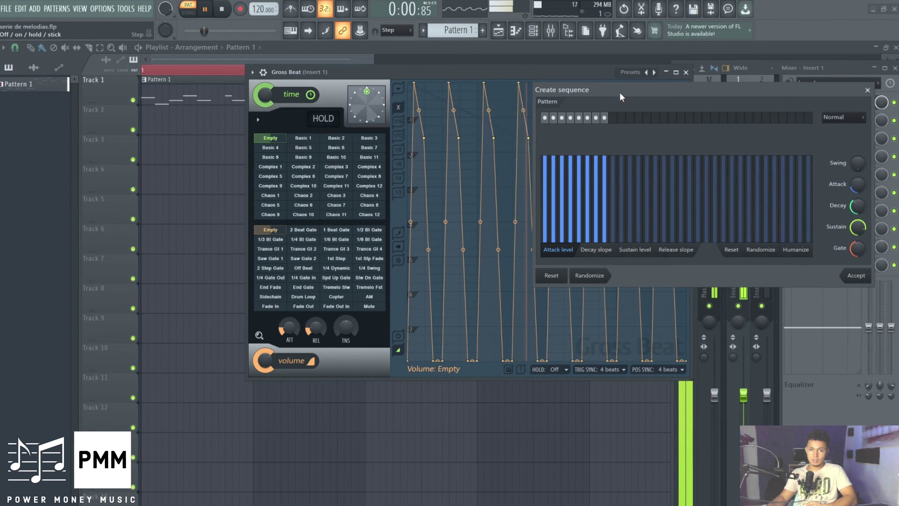
- Set the sequence's attack time to zero, turn off the second pattern step and move the dialog below the envelope
{"action": "left_click", "coordinate": [557, 278]}
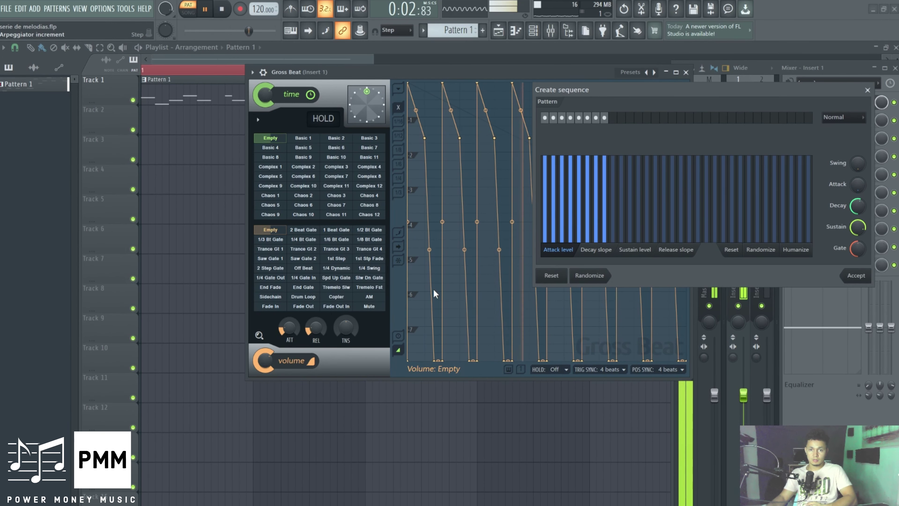
{"action": "left_click_drag", "start_coordinate": [612, 88], "coordinate": [603, 119]}
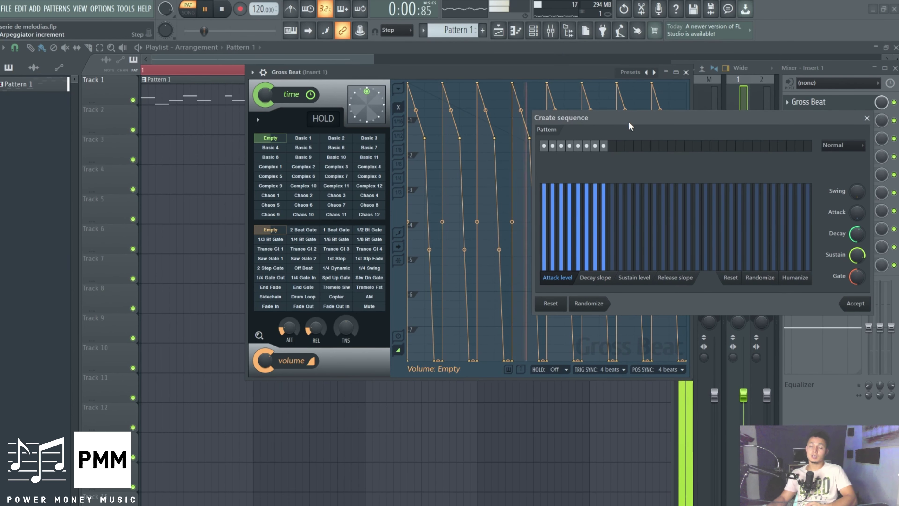
{"action": "left_click", "coordinate": [557, 146]}
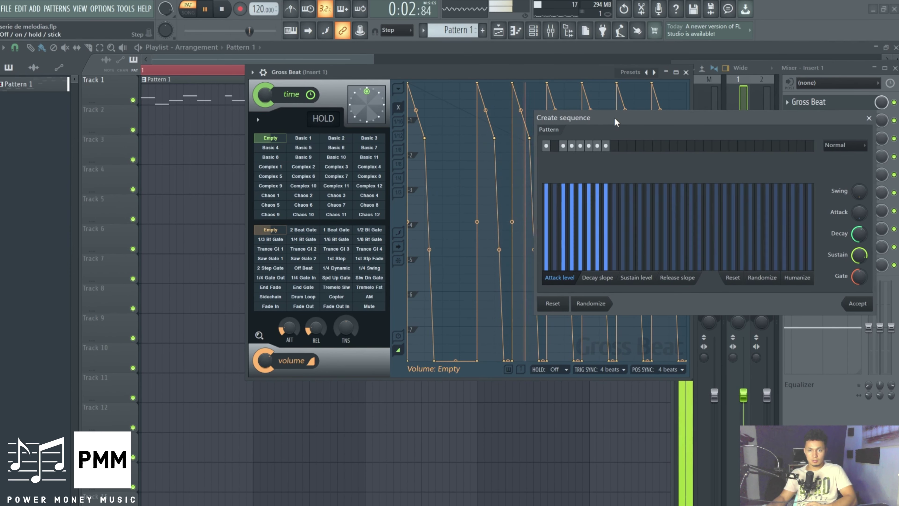
{"action": "left_click_drag", "start_coordinate": [615, 118], "coordinate": [404, 356]}
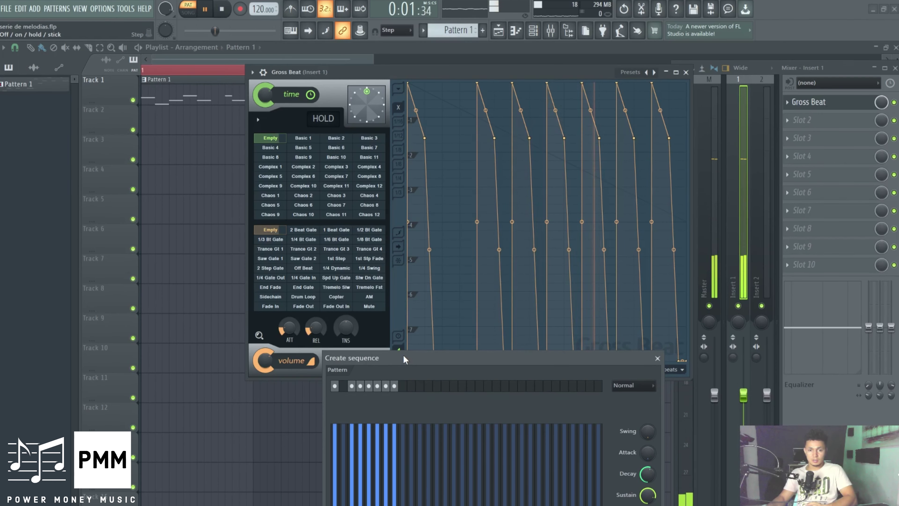
- Try turning the fifth pattern step off, then turn it back on
{"action": "left_click", "coordinate": [375, 387]}
{"action": "left_click", "coordinate": [374, 387]}
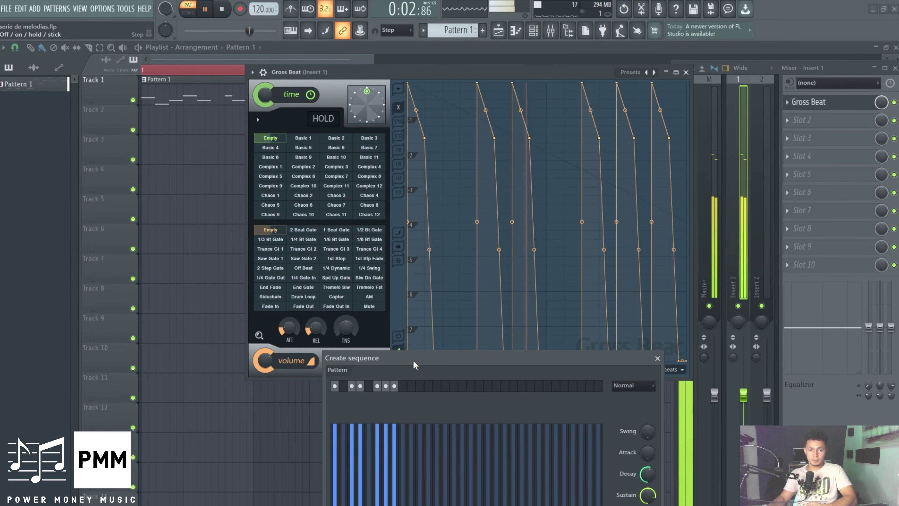
{"action": "left_click_drag", "start_coordinate": [413, 360], "coordinate": [413, 391]}
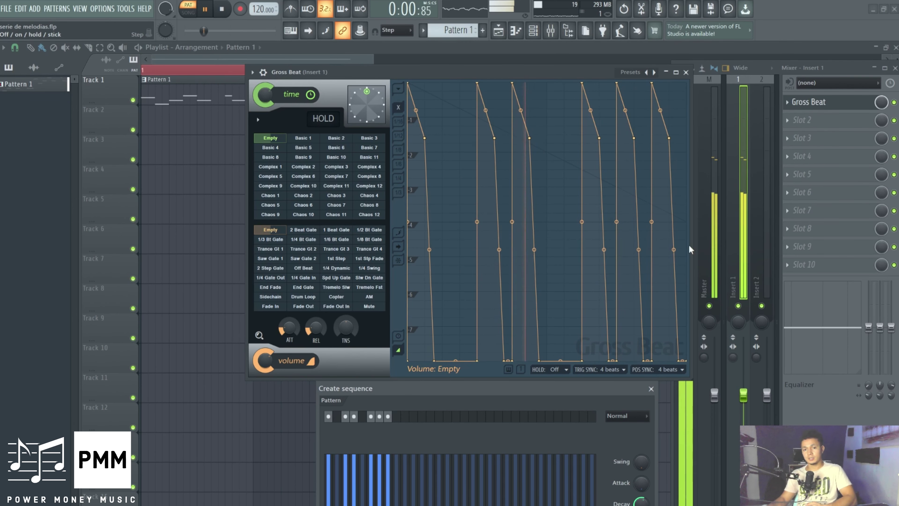
{"action": "left_click", "coordinate": [363, 416]}
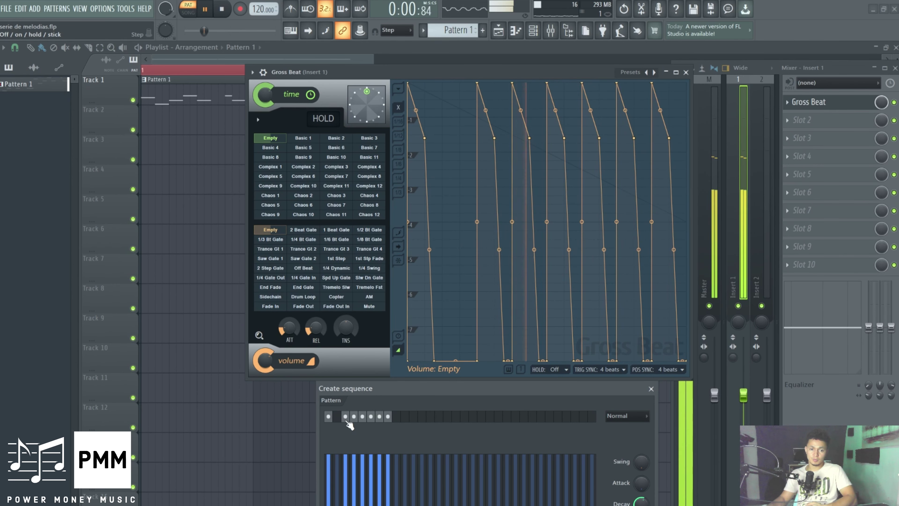
- Cycle the second pattern step through its on, hold and stick states and back to off
{"action": "left_click", "coordinate": [337, 417]}
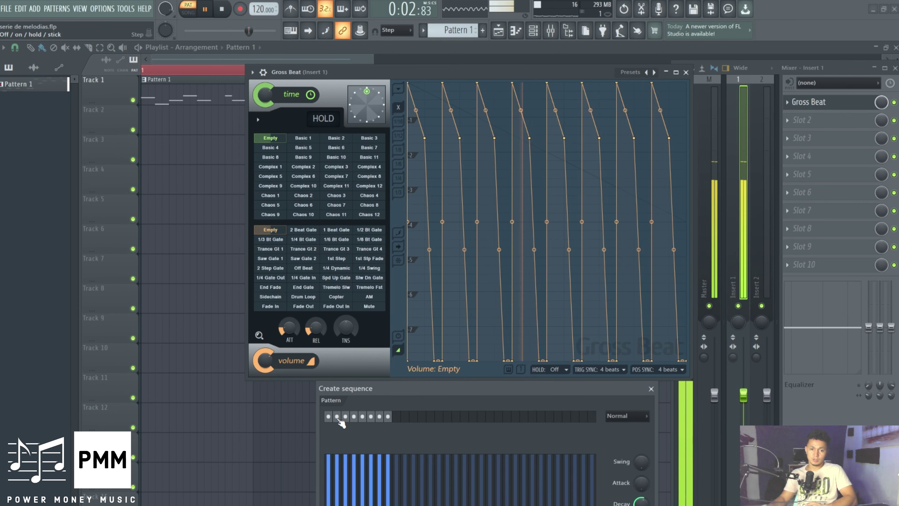
{"action": "left_click", "coordinate": [338, 416]}
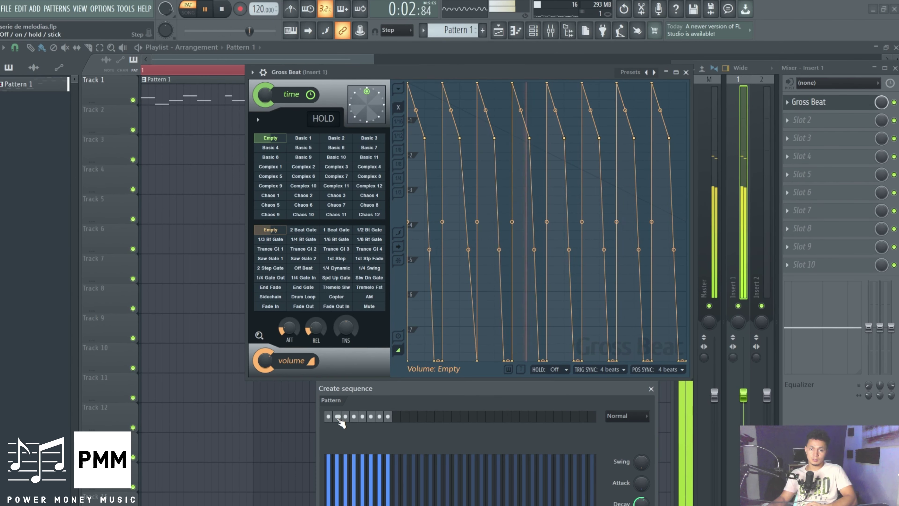
{"action": "left_click_drag", "start_coordinate": [339, 418], "coordinate": [341, 418]}
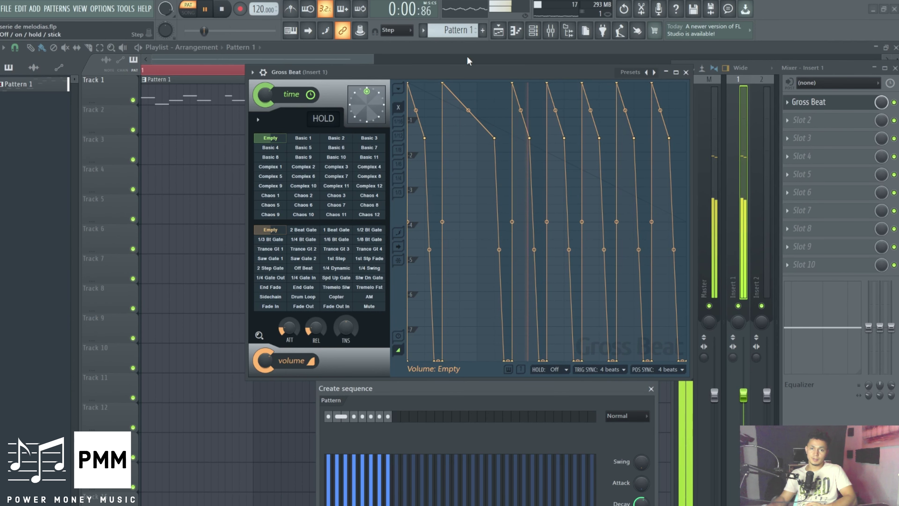
{"action": "left_click", "coordinate": [342, 417]}
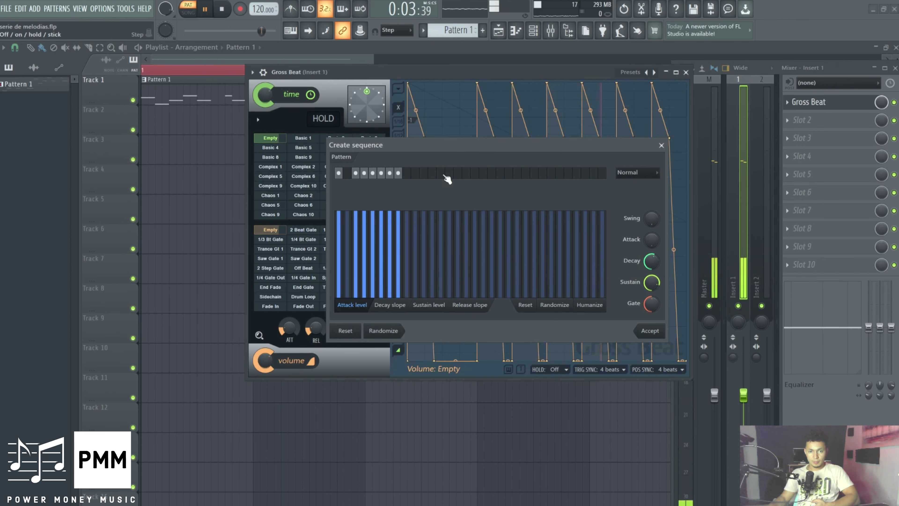
- Show the decay slope values and try different shapes, ending with the maximum slope on all active steps
{"action": "left_click_drag", "start_coordinate": [456, 144], "coordinate": [512, 155]}
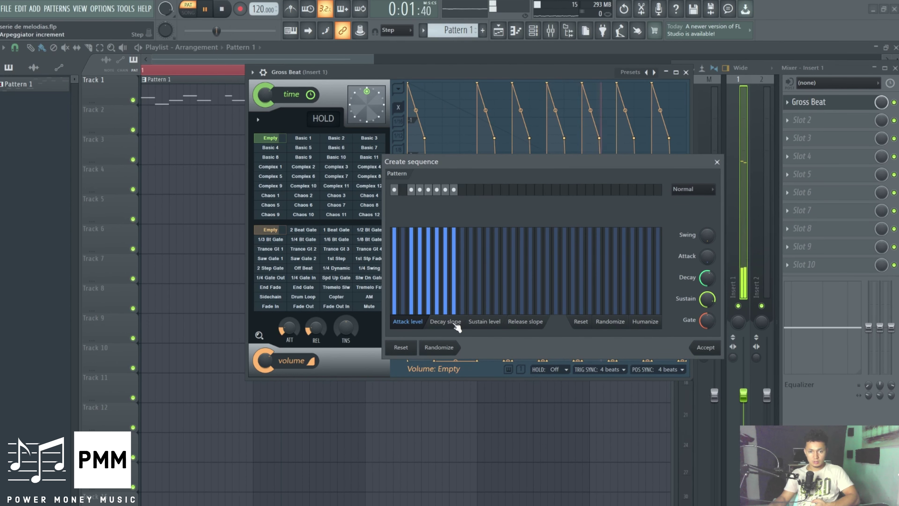
{"action": "left_click", "coordinate": [445, 321]}
{"action": "left_click_drag", "start_coordinate": [472, 159], "coordinate": [539, 257]}
{"action": "left_click", "coordinate": [506, 365]}
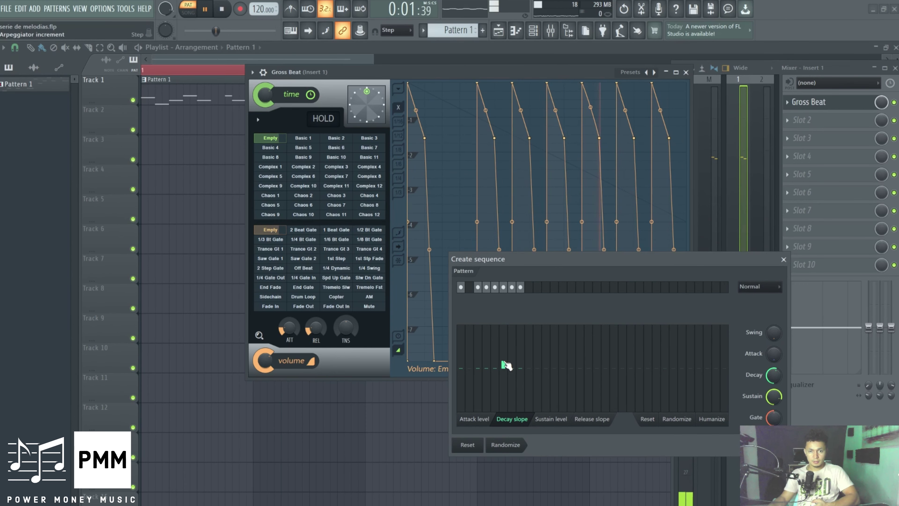
{"action": "left_click_drag", "start_coordinate": [507, 353], "coordinate": [499, 389]}
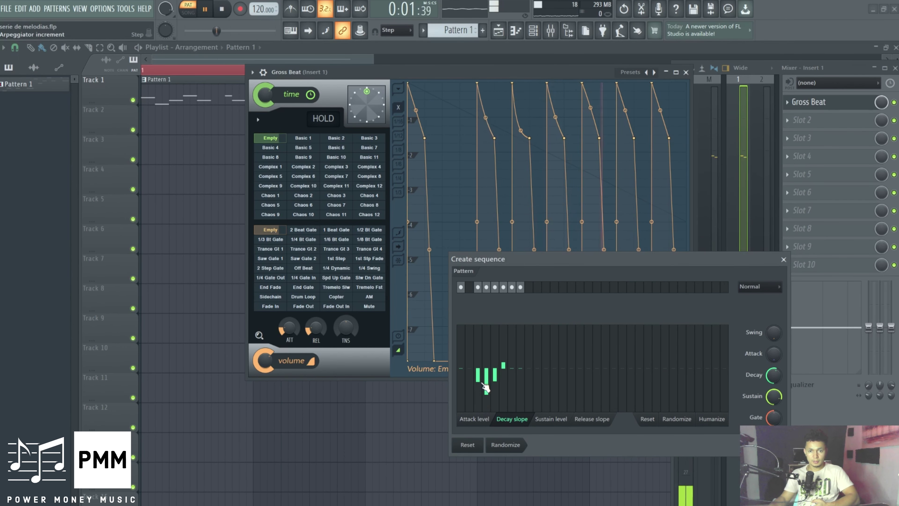
{"action": "left_click_drag", "start_coordinate": [486, 388], "coordinate": [540, 315]}
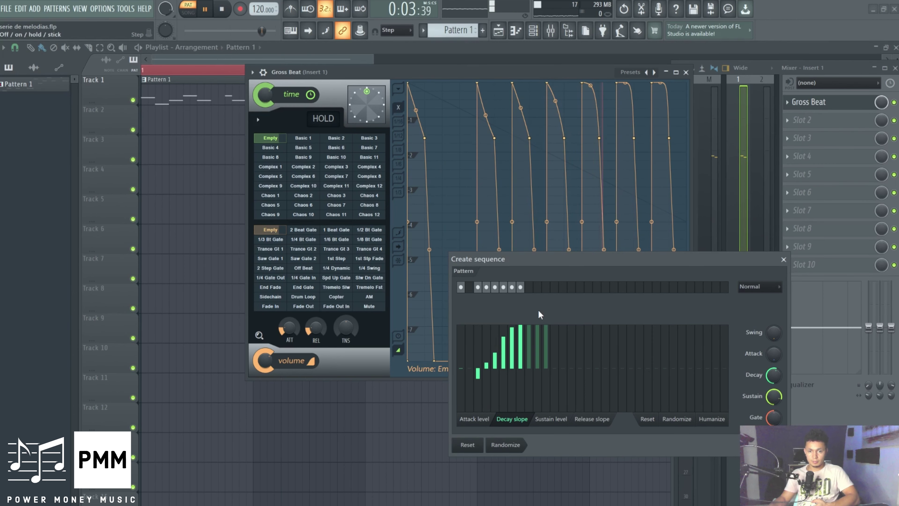
{"action": "mouse_move", "coordinate": [486, 348]}
{"action": "left_mouse_down"}
{"action": "mouse_move", "coordinate": [469, 329]}
{"action": "mouse_move", "coordinate": [523, 325]}
{"action": "left_mouse_up"}
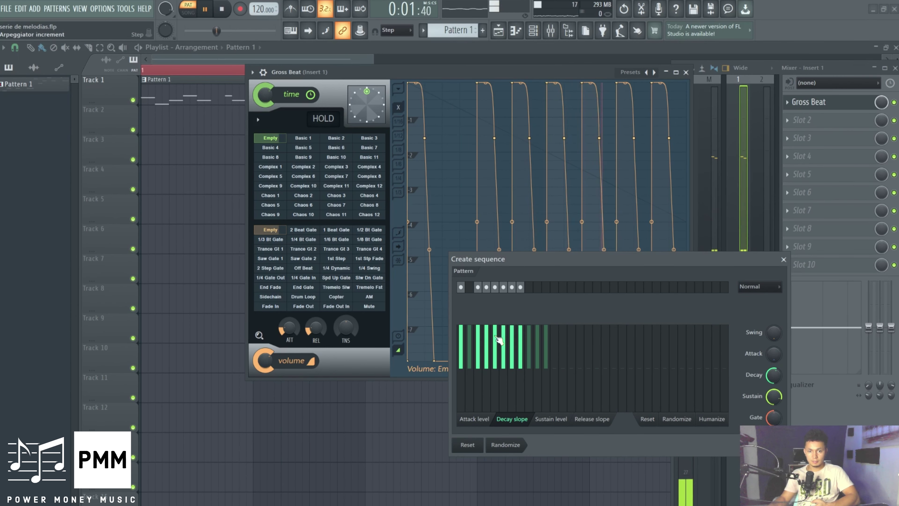
- Redraw the decay slopes as a descending ramp, from about half of the positive range at the first step to nearly zero
{"action": "left_click_drag", "start_coordinate": [529, 370], "coordinate": [548, 372]}
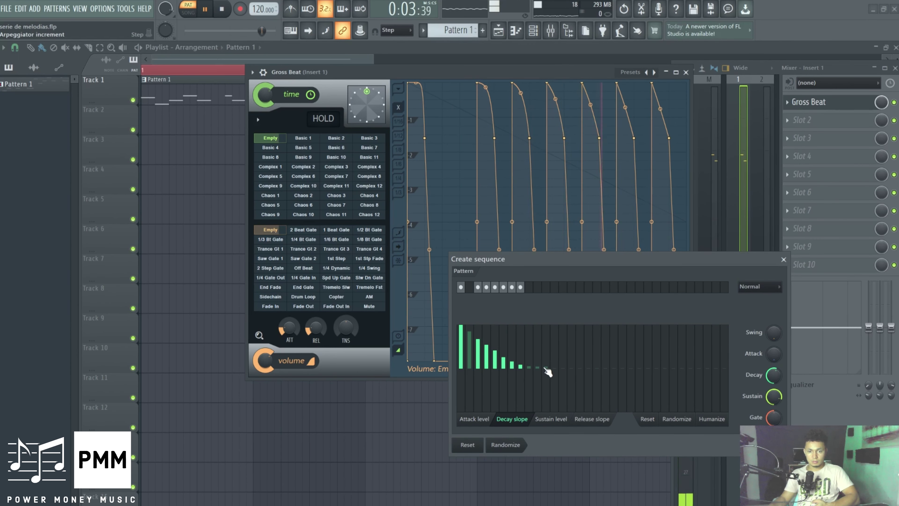
{"action": "left_click_drag", "start_coordinate": [595, 259], "coordinate": [460, 245]}
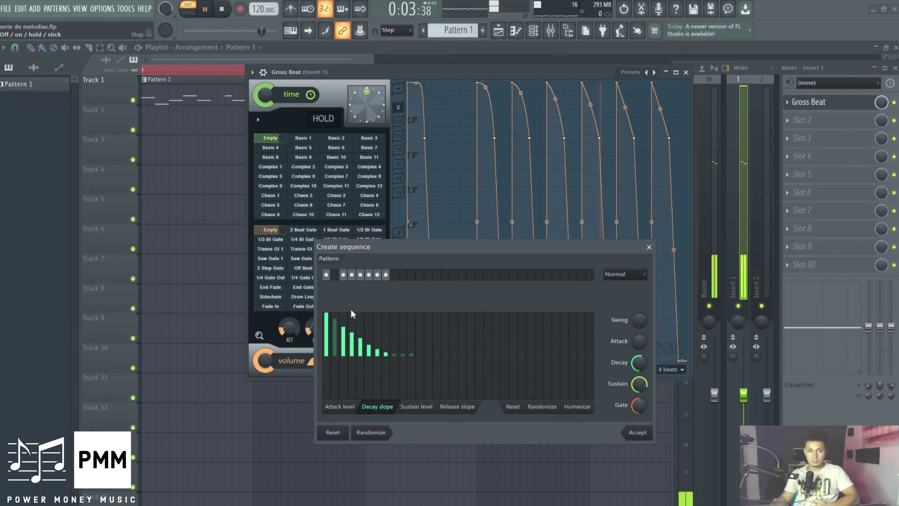
{"action": "left_click_drag", "start_coordinate": [326, 332], "coordinate": [362, 342]}
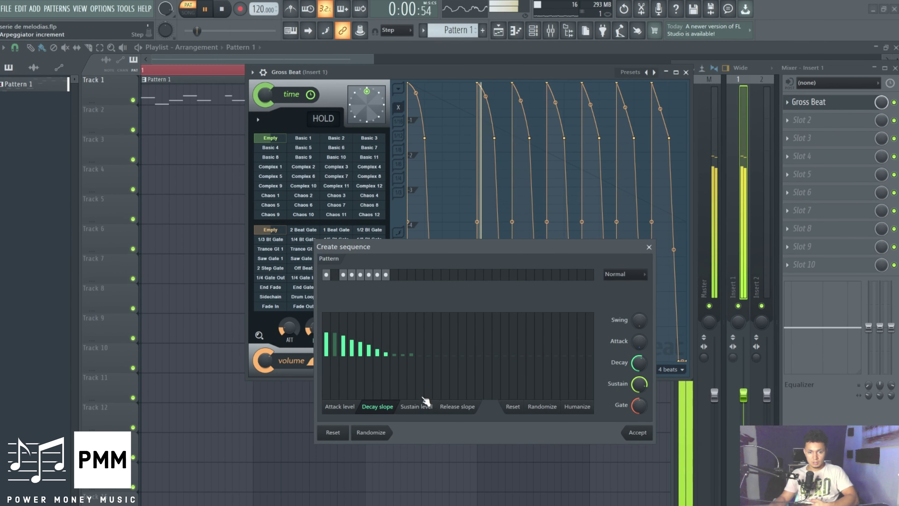
- Draw sustain levels descending gently from slightly above to slightly below centre, and give the active steps uneven positive and negative release slopes
{"action": "left_click", "coordinate": [417, 406]}
{"action": "mouse_move", "coordinate": [444, 260]}
{"action": "left_mouse_down"}
{"action": "mouse_move", "coordinate": [442, 245]}
{"action": "mouse_move", "coordinate": [450, 276]}
{"action": "left_mouse_up"}
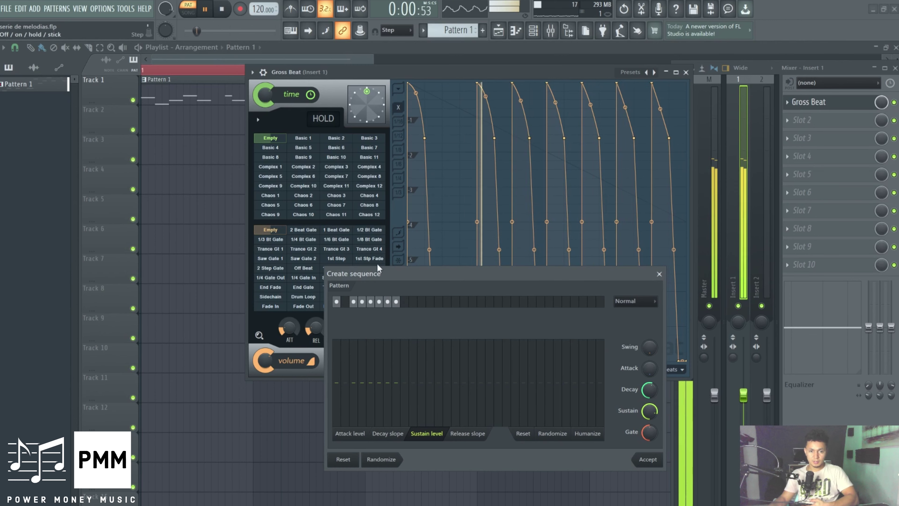
{"action": "mouse_move", "coordinate": [377, 391]}
{"action": "left_mouse_down"}
{"action": "mouse_move", "coordinate": [376, 381]}
{"action": "mouse_move", "coordinate": [383, 406]}
{"action": "mouse_move", "coordinate": [388, 342]}
{"action": "mouse_move", "coordinate": [324, 340]}
{"action": "left_mouse_up"}
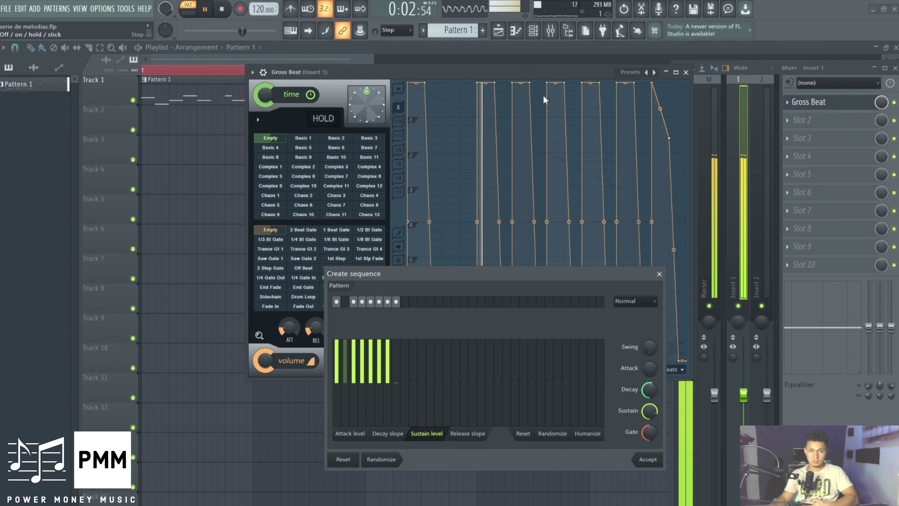
{"action": "mouse_move", "coordinate": [343, 349]}
{"action": "left_mouse_down"}
{"action": "mouse_move", "coordinate": [361, 386]}
{"action": "mouse_move", "coordinate": [389, 407]}
{"action": "mouse_move", "coordinate": [358, 368]}
{"action": "mouse_move", "coordinate": [380, 387]}
{"action": "mouse_move", "coordinate": [347, 379]}
{"action": "left_mouse_up"}
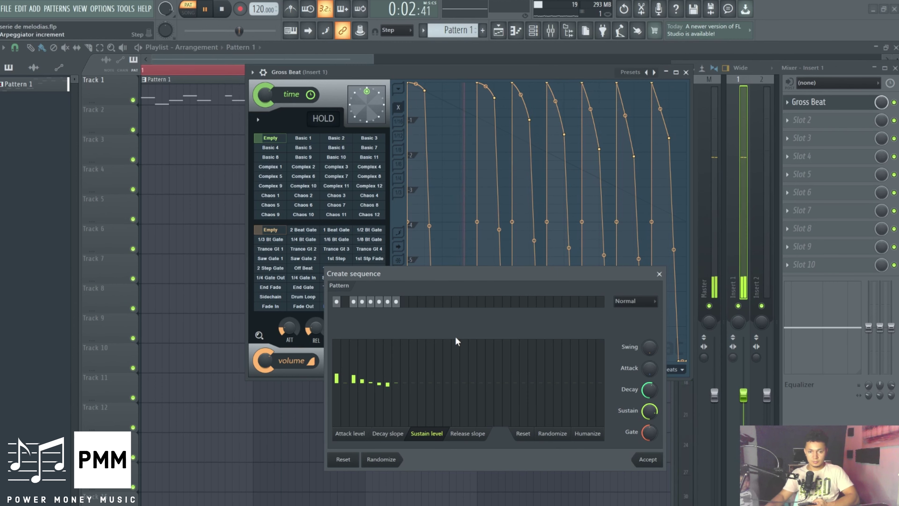
{"action": "left_click", "coordinate": [468, 435]}
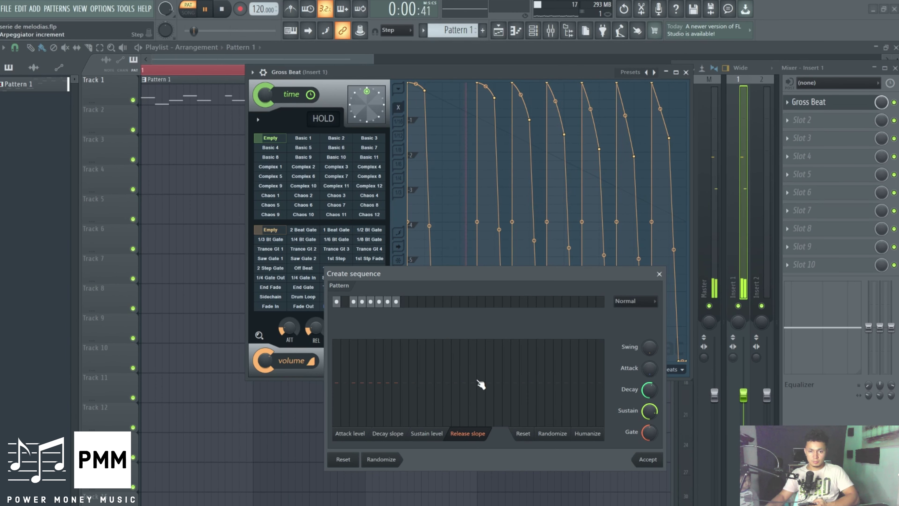
{"action": "mouse_move", "coordinate": [370, 378]}
{"action": "left_mouse_down"}
{"action": "mouse_move", "coordinate": [379, 375]}
{"action": "mouse_move", "coordinate": [380, 357]}
{"action": "mouse_move", "coordinate": [345, 393]}
{"action": "mouse_move", "coordinate": [400, 379]}
{"action": "mouse_move", "coordinate": [377, 383]}
{"action": "mouse_move", "coordinate": [351, 370]}
{"action": "mouse_move", "coordinate": [341, 398]}
{"action": "left_mouse_up"}
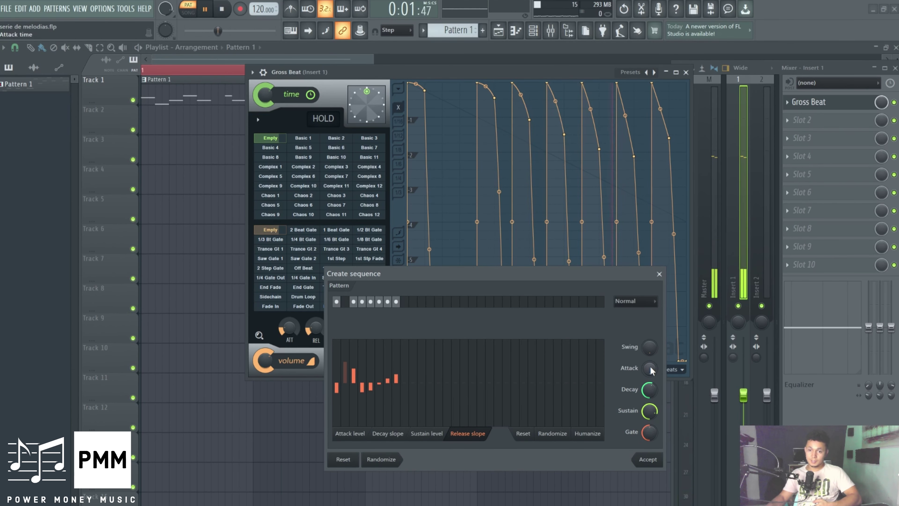
- Add a short attack time to the sequence and raise its swing to a moderate amount
{"action": "left_click_drag", "start_coordinate": [649, 373], "coordinate": [649, 368]}
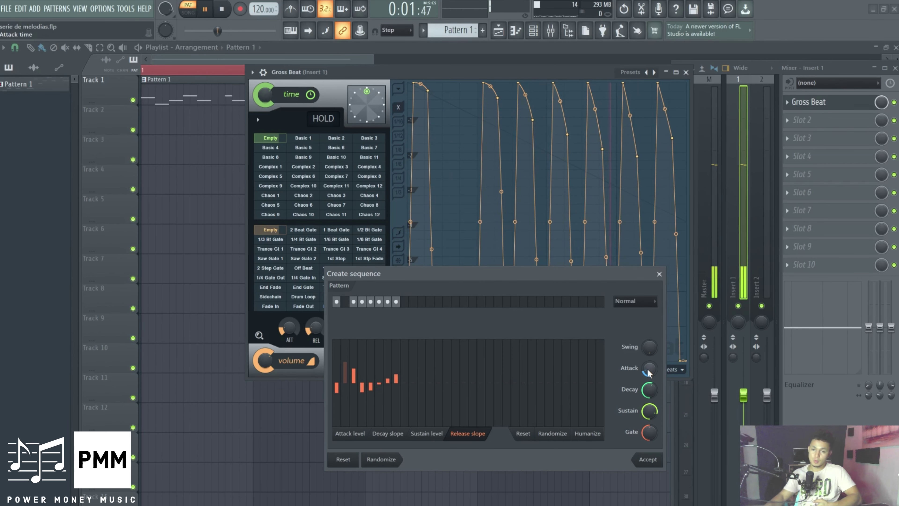
{"action": "left_click_drag", "start_coordinate": [648, 369], "coordinate": [648, 374]}
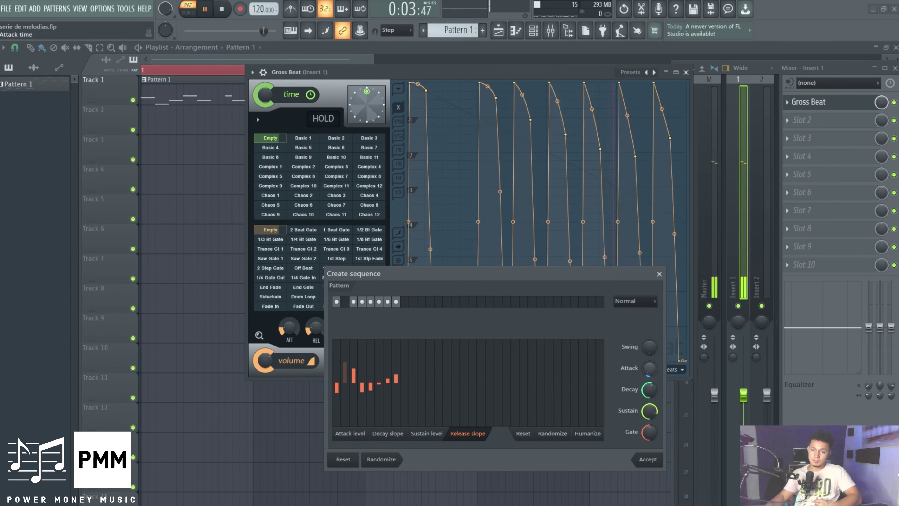
{"action": "mouse_move", "coordinate": [646, 370]}
{"action": "left_mouse_down"}
{"action": "mouse_move", "coordinate": [647, 357]}
{"action": "mouse_move", "coordinate": [649, 371]}
{"action": "left_mouse_up"}
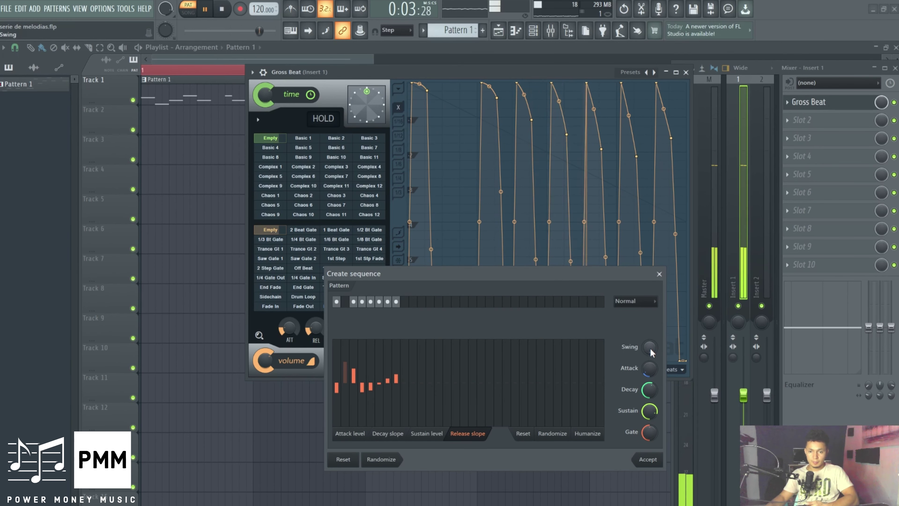
{"action": "left_click_drag", "start_coordinate": [650, 349], "coordinate": [648, 351]}
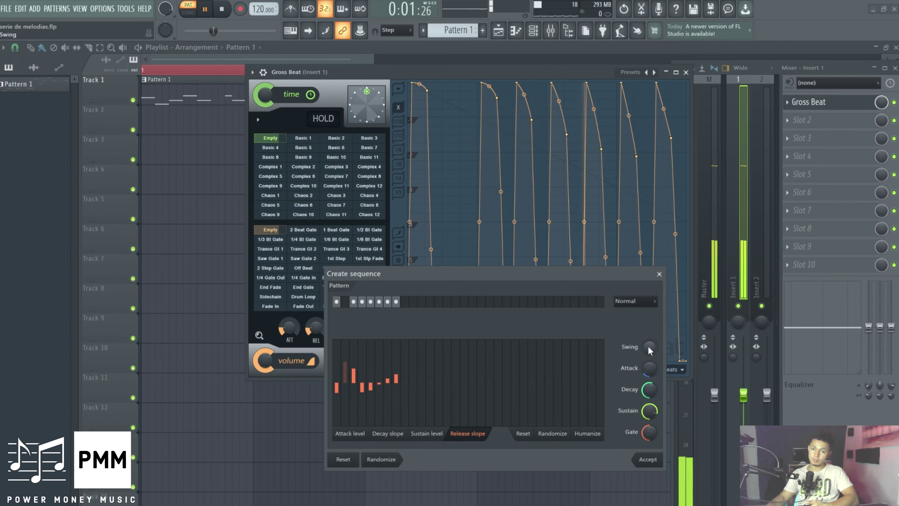
{"action": "left_click_drag", "start_coordinate": [649, 351], "coordinate": [649, 345]}
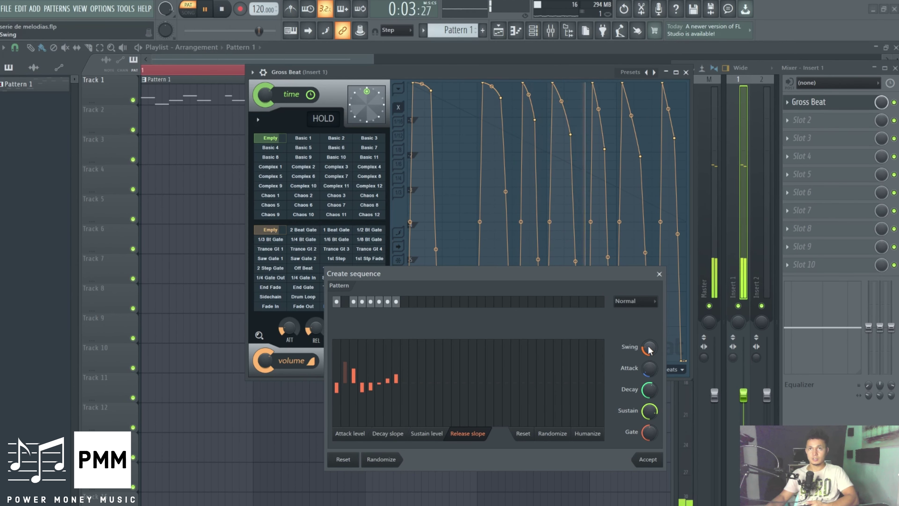
- Turn the sequence's swing down to zero and humanize its release slopes, attack levels and decay slopes
{"action": "left_click_drag", "start_coordinate": [649, 349], "coordinate": [649, 356]}
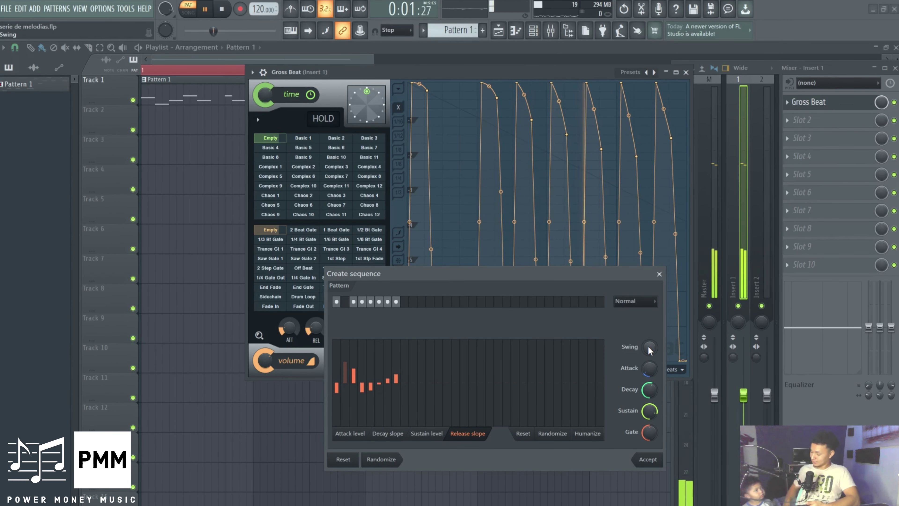
{"action": "left_click_drag", "start_coordinate": [531, 277], "coordinate": [552, 207]}
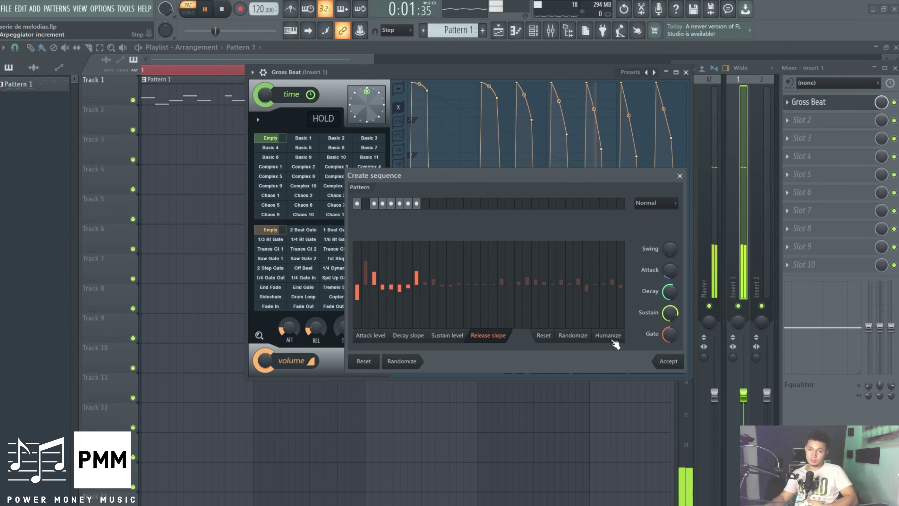
{"action": "left_click", "coordinate": [379, 337]}
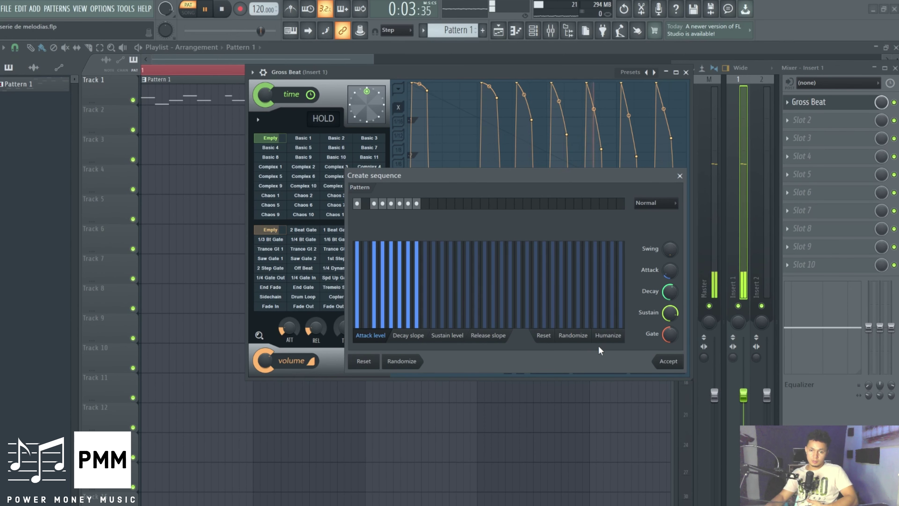
{"action": "left_click", "coordinate": [608, 335]}
{"action": "left_click", "coordinate": [409, 336]}
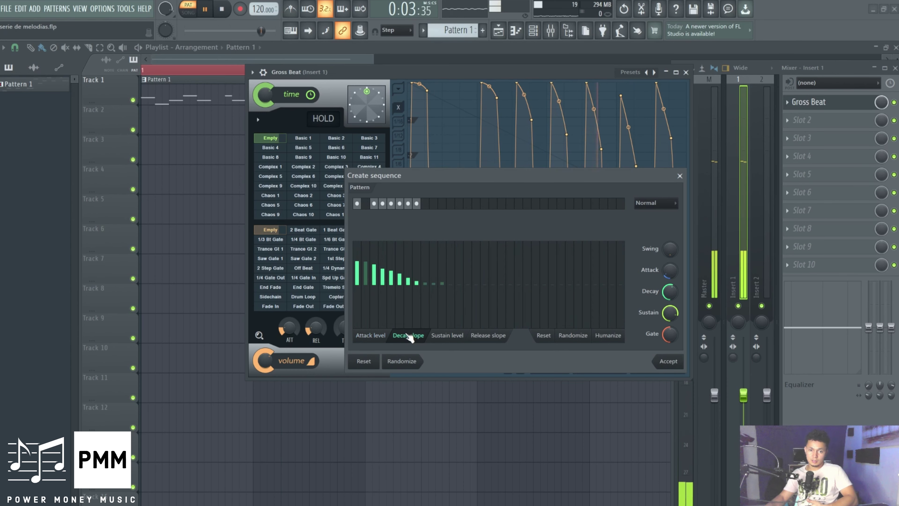
{"action": "left_click", "coordinate": [608, 335]}
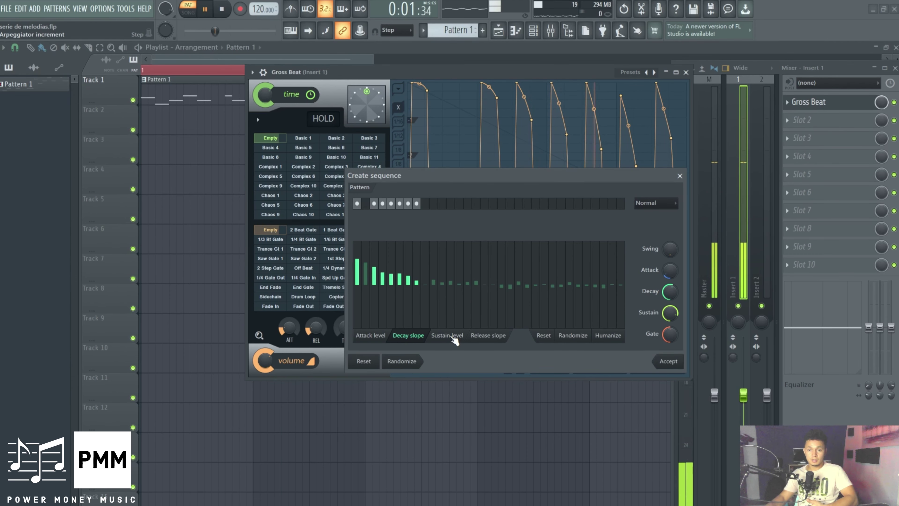
- Try the Ping-pong mode for the sequence and return it to Normal
{"action": "left_click", "coordinate": [655, 203]}
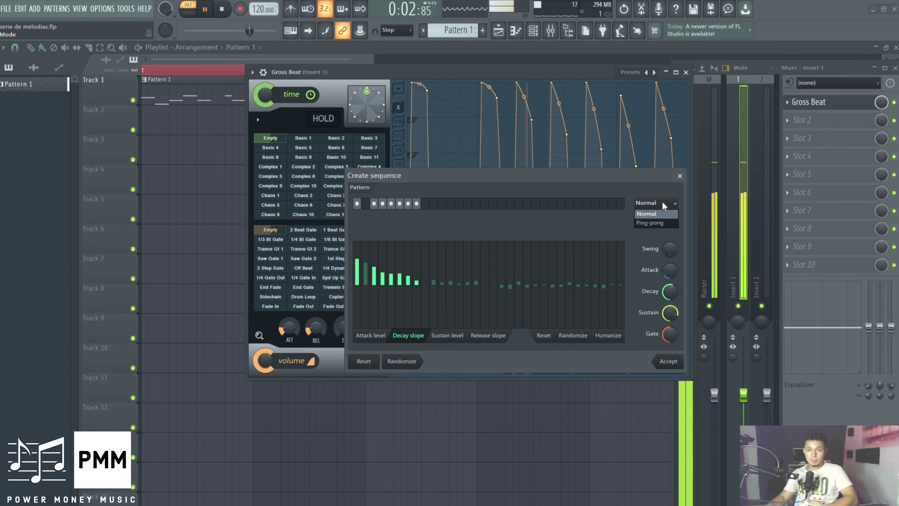
{"action": "left_click", "coordinate": [661, 222]}
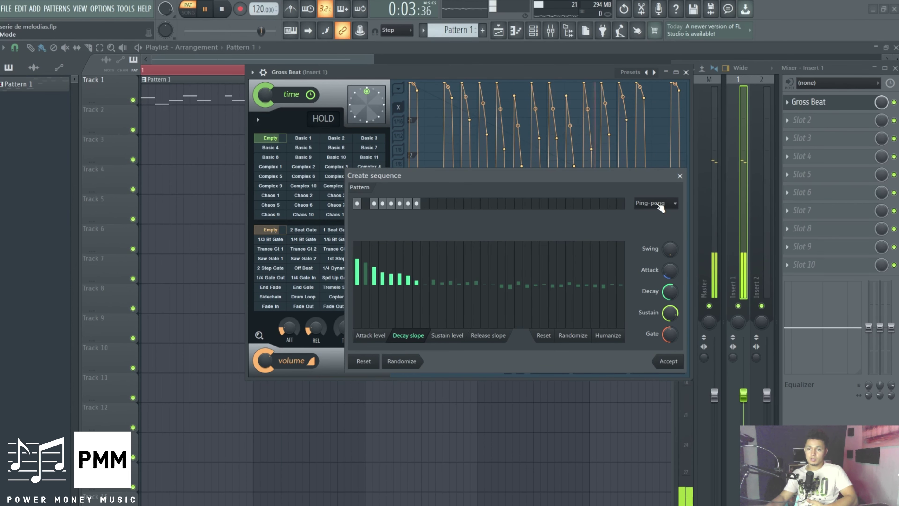
{"action": "left_click", "coordinate": [659, 204]}
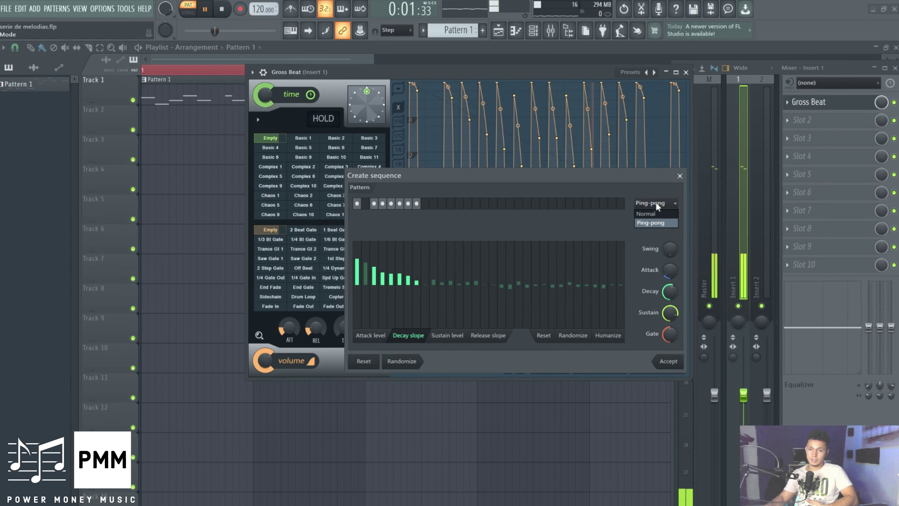
{"action": "left_click", "coordinate": [652, 212]}
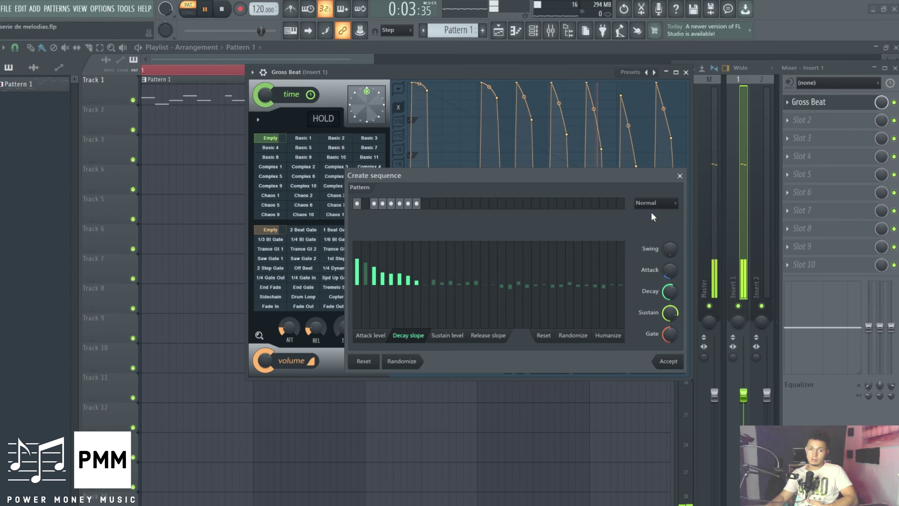
- Accept the sequence, try Gross Beat's volume mix at 0% and settle it at 49%
{"action": "left_click", "coordinate": [669, 361]}
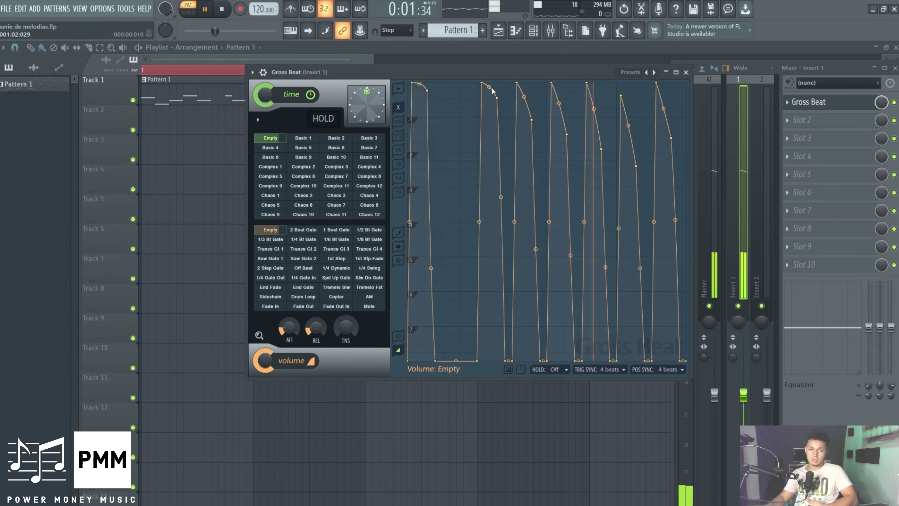
{"action": "left_click_drag", "start_coordinate": [457, 68], "coordinate": [477, 61]}
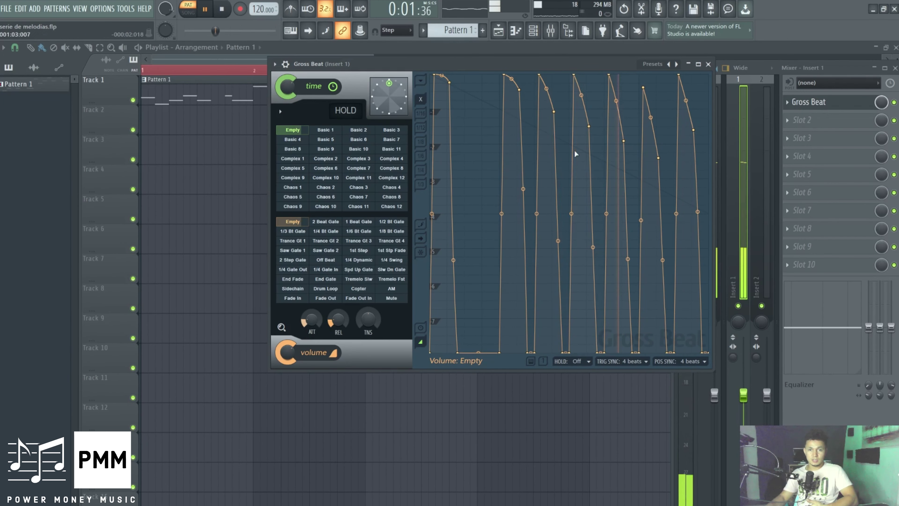
{"action": "scroll", "coordinate": [288, 349], "scroll_direction": "down", "scroll_amount": 10}
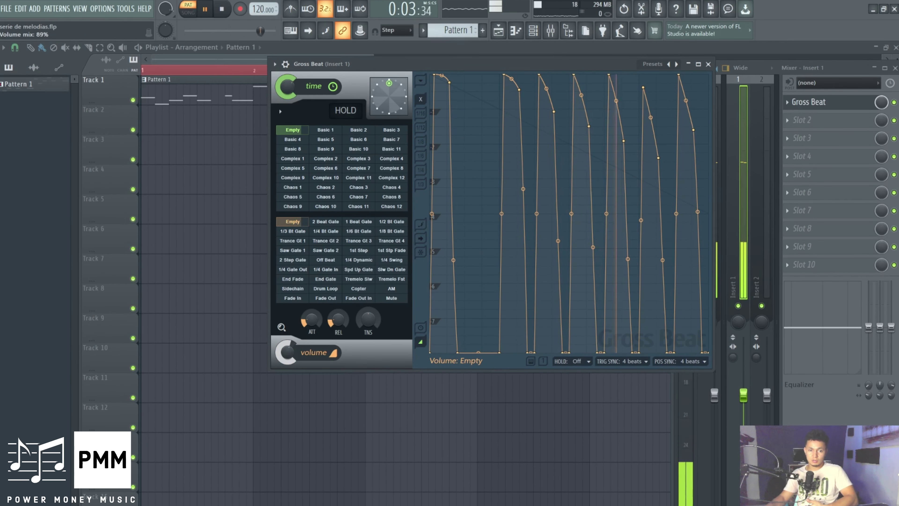
{"action": "scroll", "coordinate": [287, 349], "scroll_direction": "down", "scroll_amount": 8}
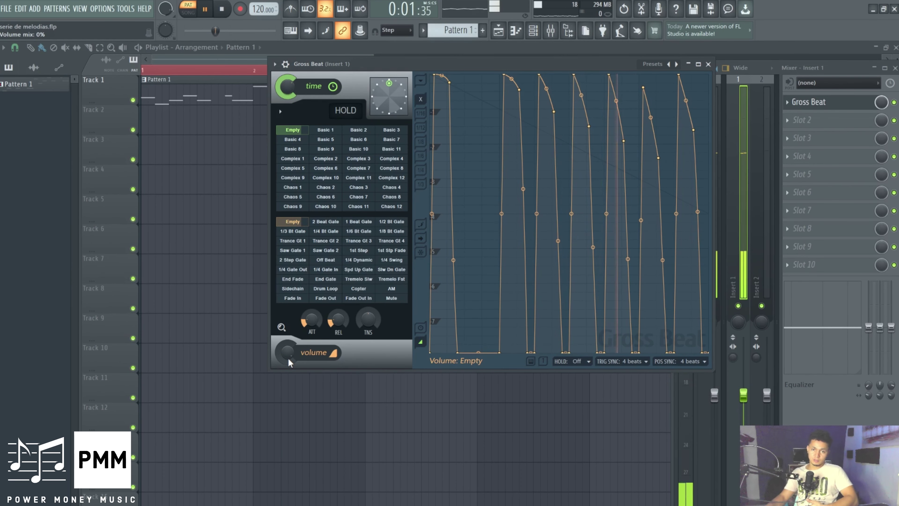
{"action": "mouse_move", "coordinate": [289, 358]}
{"action": "left_mouse_down"}
{"action": "mouse_move", "coordinate": [288, 308]}
{"action": "mouse_move", "coordinate": [291, 373]}
{"action": "mouse_move", "coordinate": [289, 355]}
{"action": "left_mouse_up"}
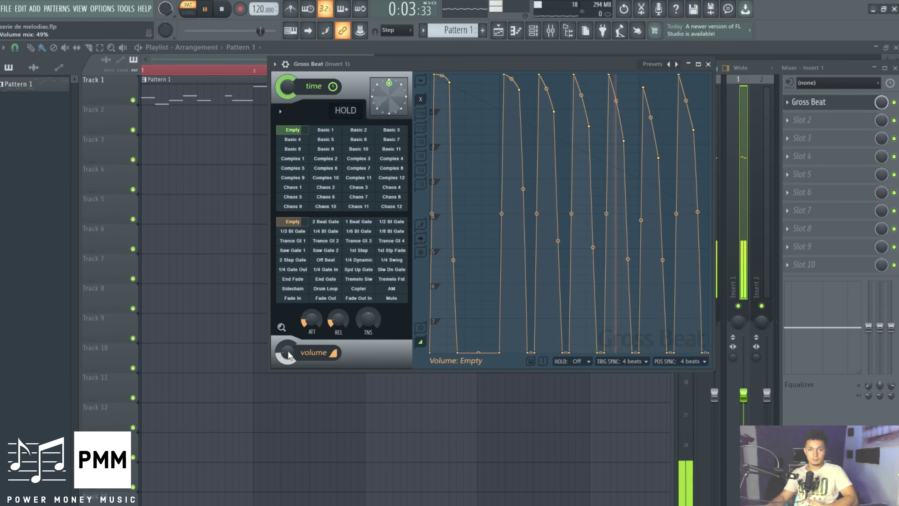
- Pause playback and close the Gross Beat and mixer windows so only the playlist stays open
{"action": "left_click_drag", "start_coordinate": [469, 62], "coordinate": [424, 76]}
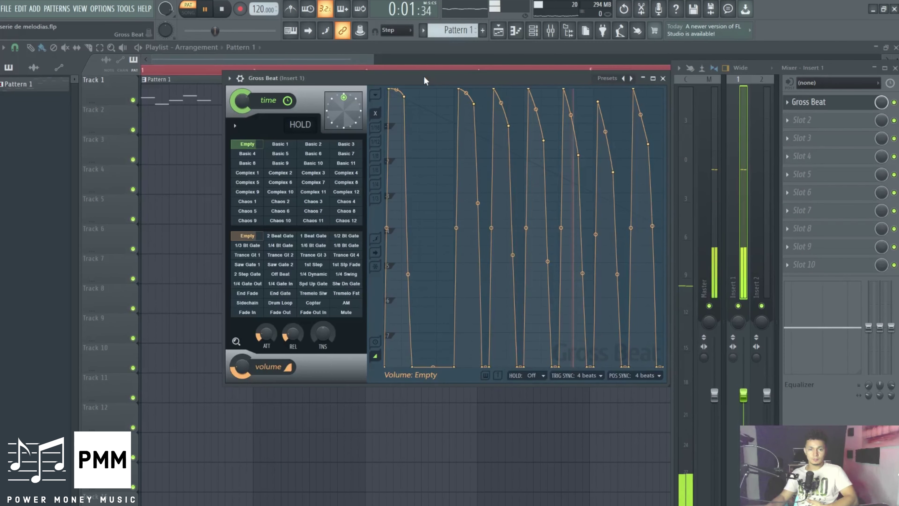
{"action": "left_click", "coordinate": [205, 9]}
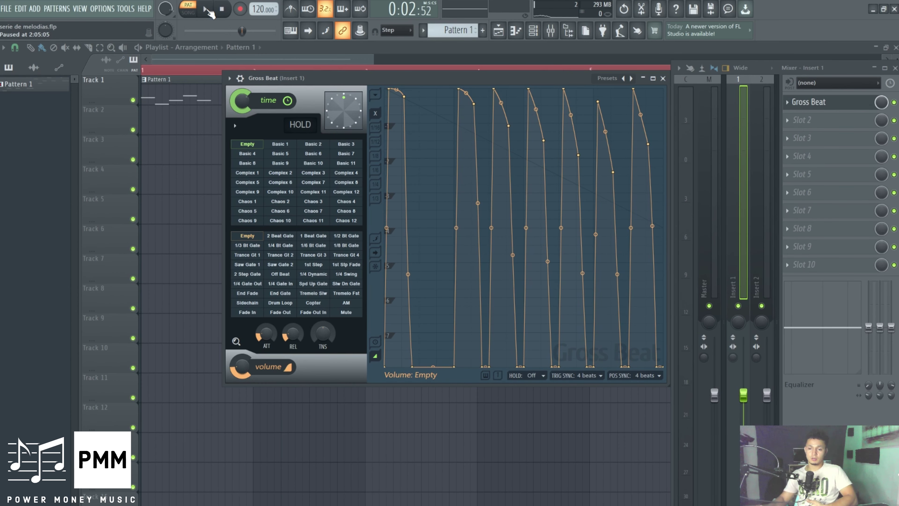
{"action": "left_click_drag", "start_coordinate": [361, 76], "coordinate": [336, 87]}
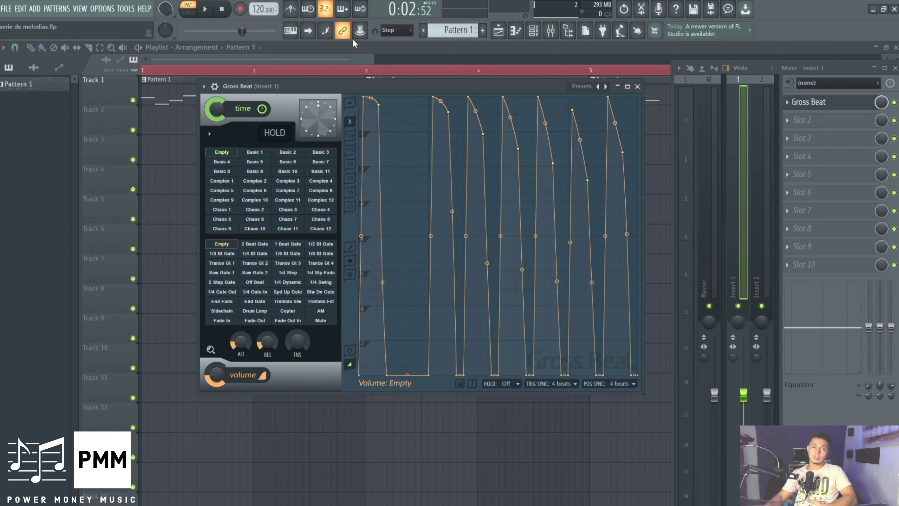
{"action": "key", "text": "F12"}
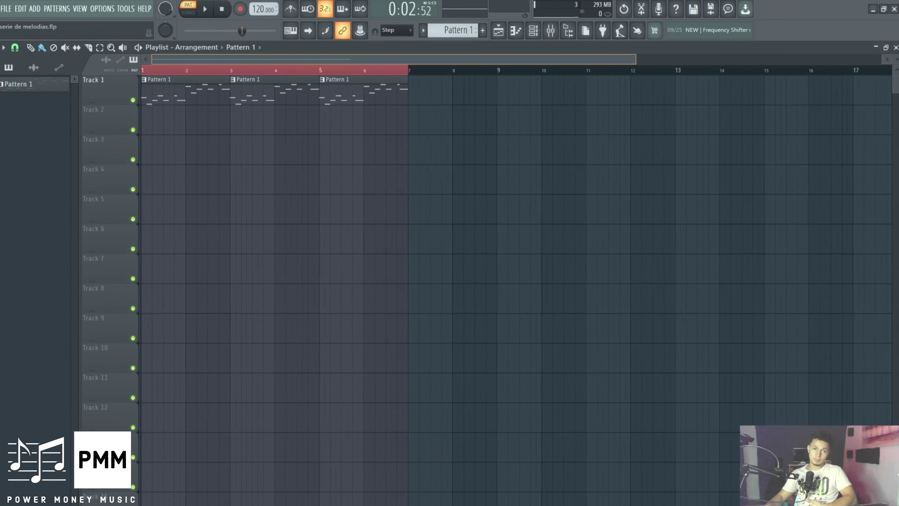